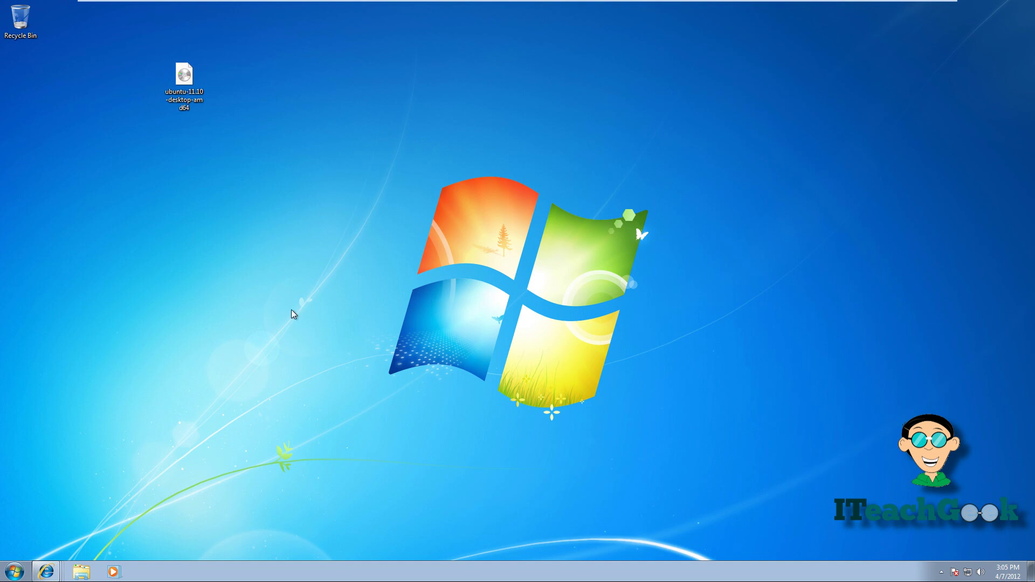
Open the Digital Digest mirror page for SetupImgBurn_2.5.7.0.exe, maximized, and start the download.
mouse_move(53, 568)
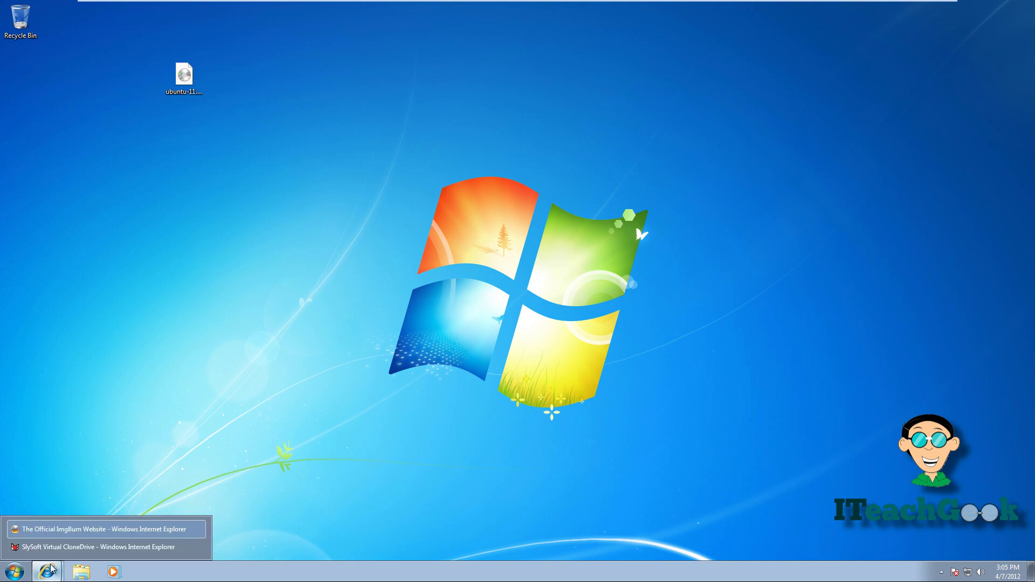
left_click(57, 534)
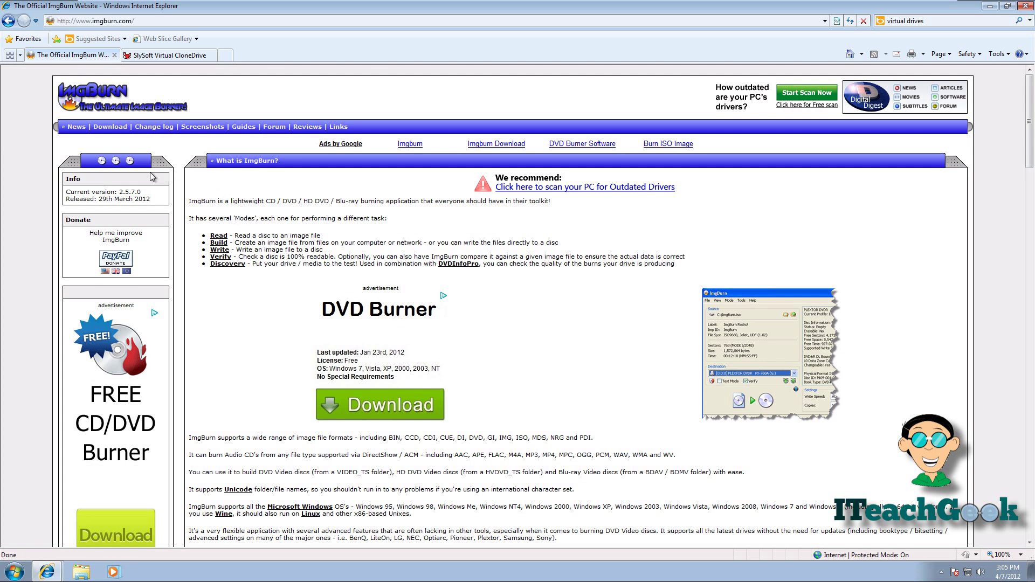
left_click(110, 129)
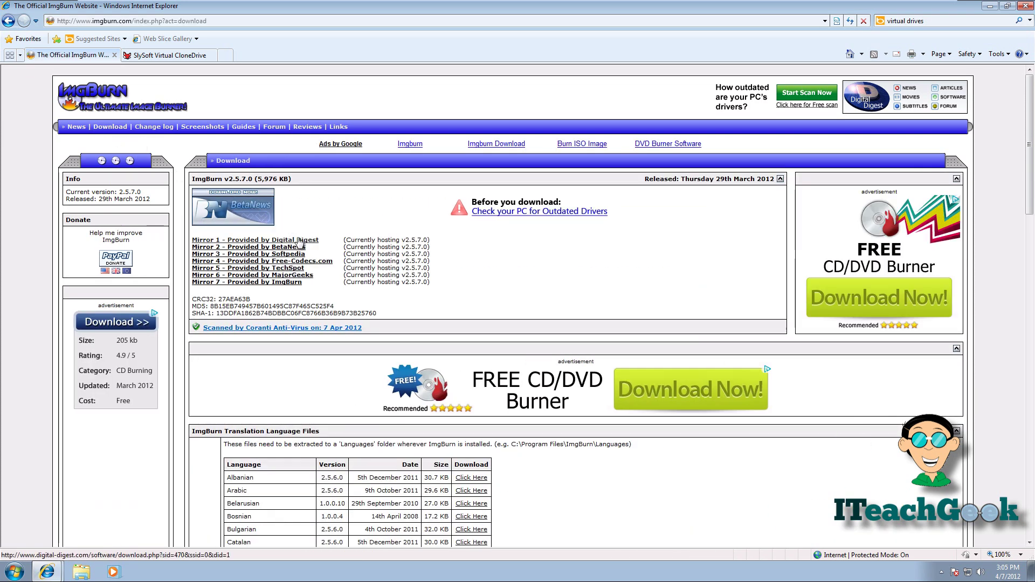
left_click(300, 242)
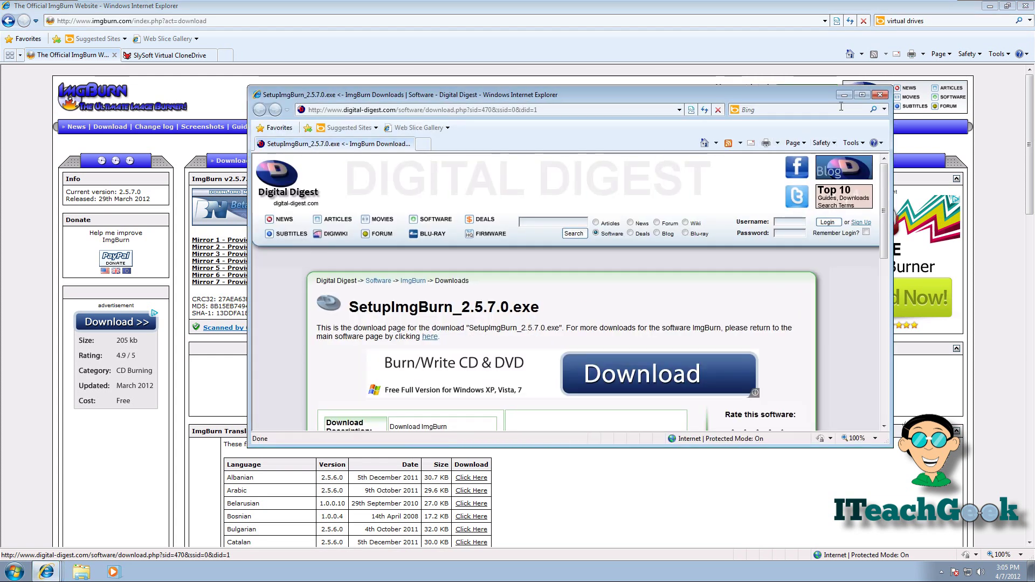
left_click(861, 94)
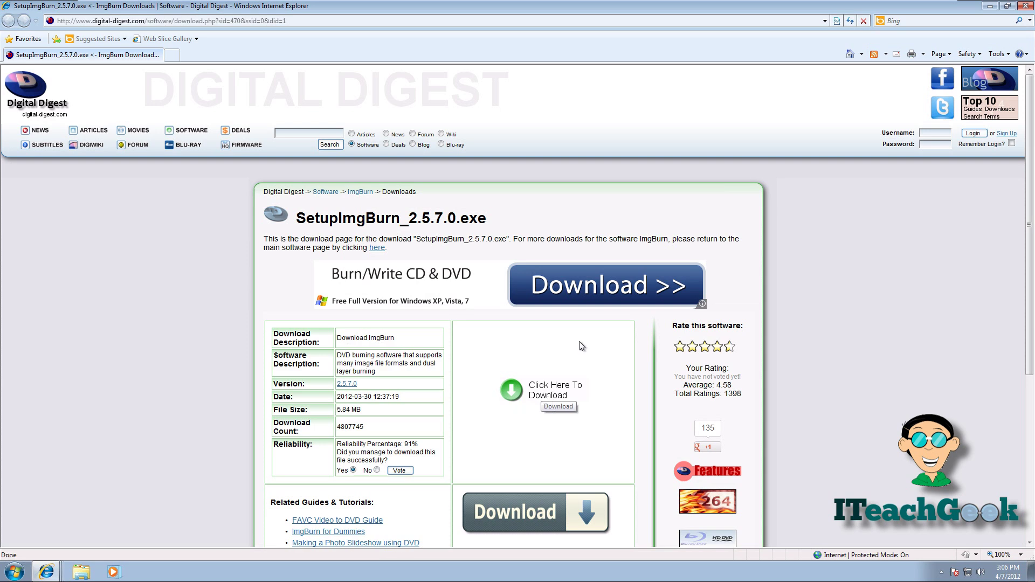
left_click(551, 396)
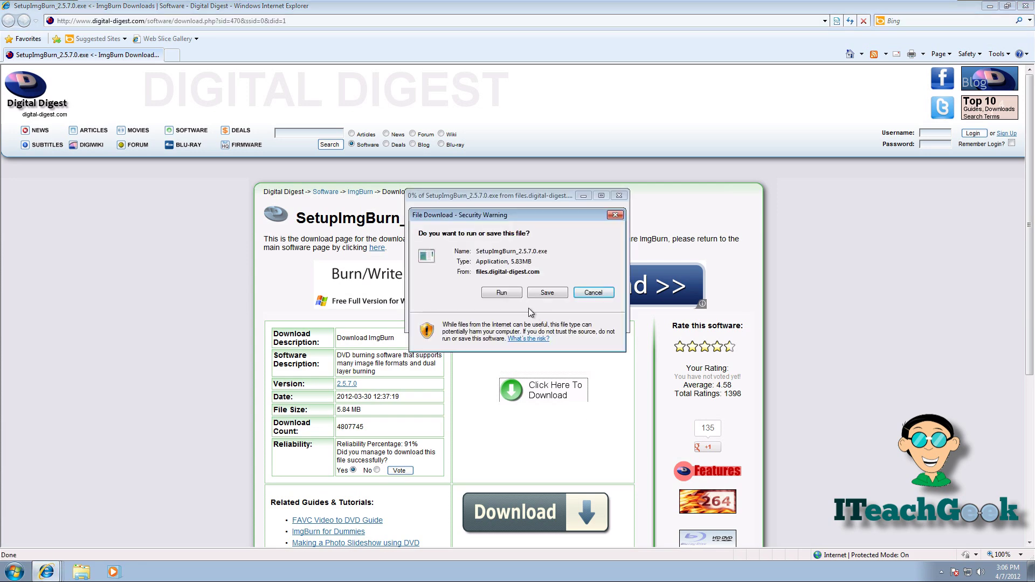
Run the ImgBurn installer, accept the license, and decline all three Ask Toolbar options.
left_click(501, 292)
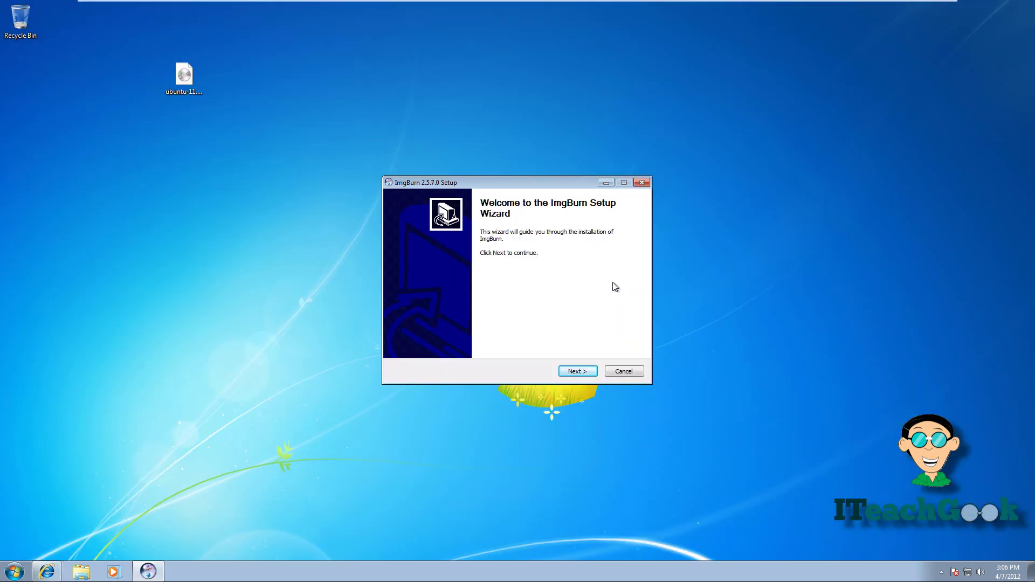
left_click(576, 372)
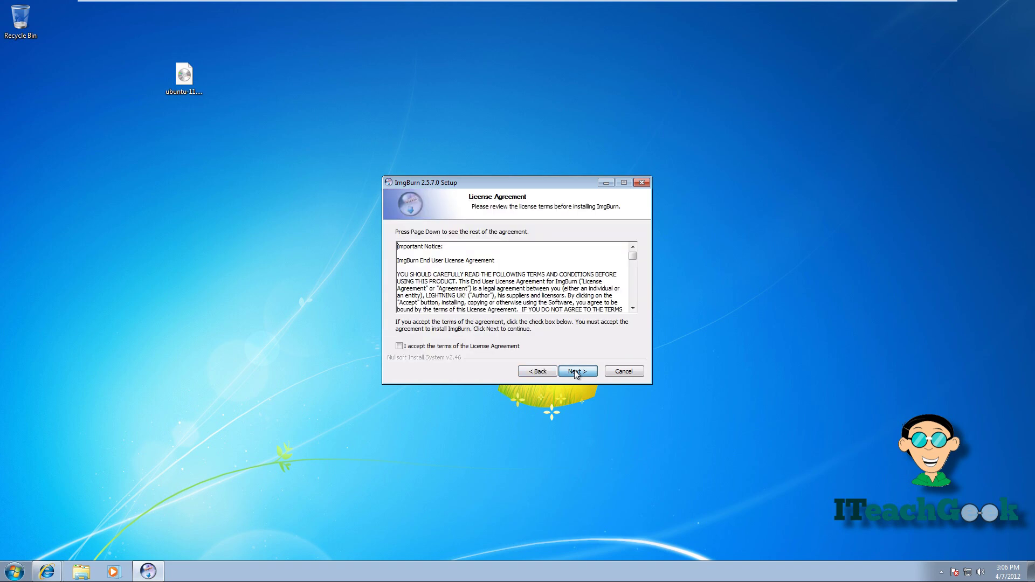
left_click(577, 372)
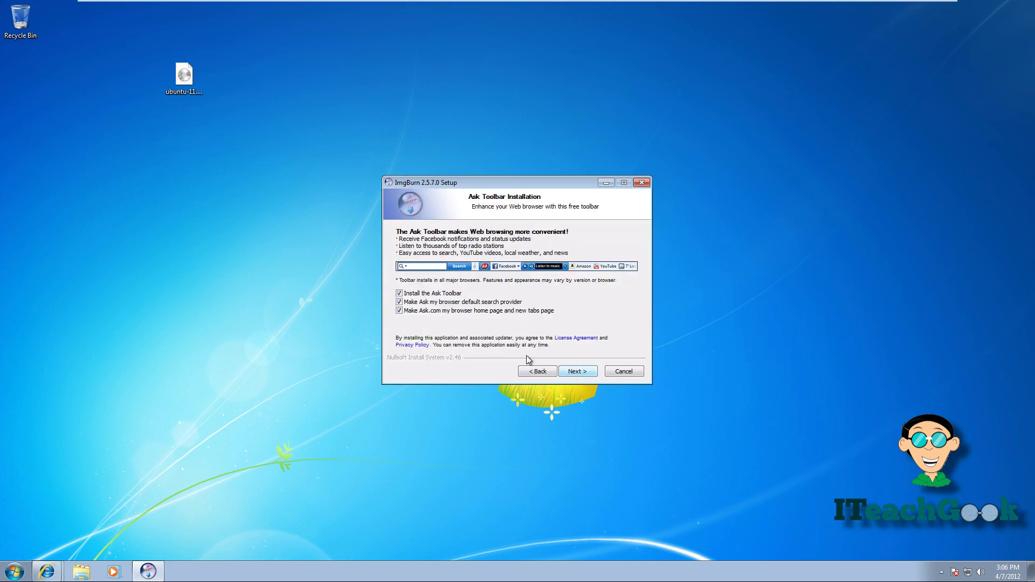
left_click(399, 310)
left_click(400, 302)
left_click(399, 293)
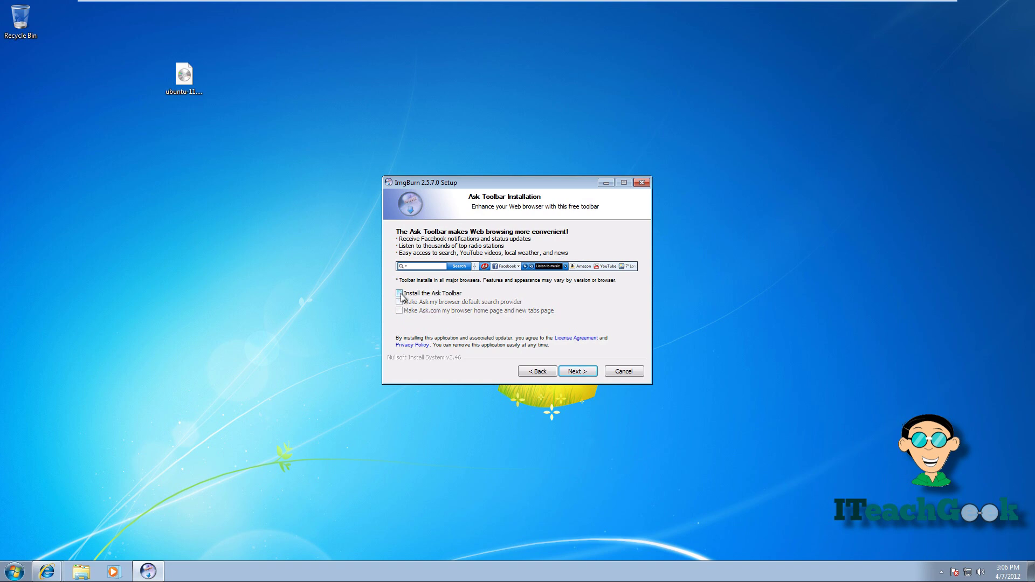
Install ImgBurn without update checks, close the completion web page, and launch ImgBurn.
left_click(575, 370)
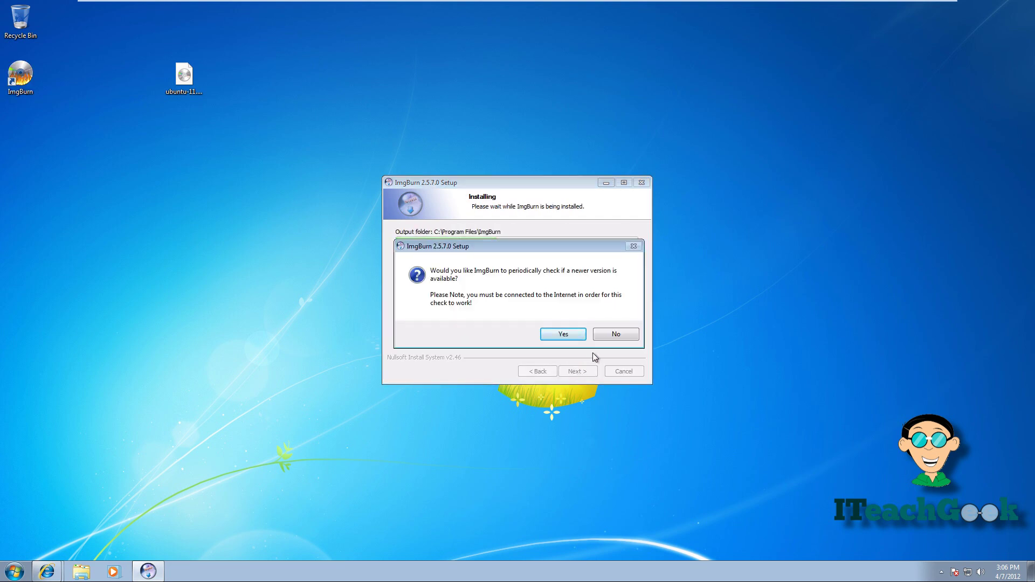
left_click(616, 335)
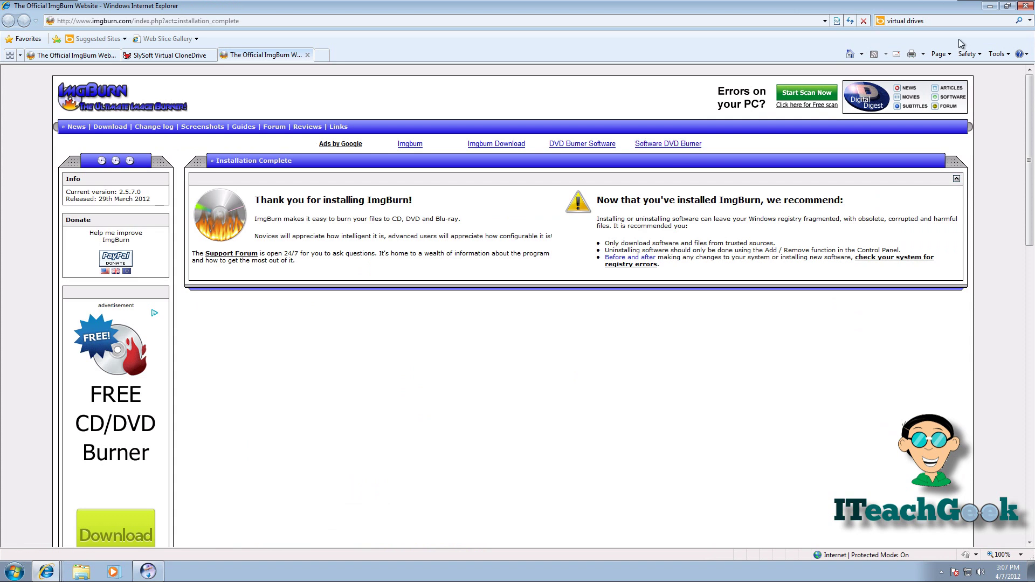
left_click(993, 6)
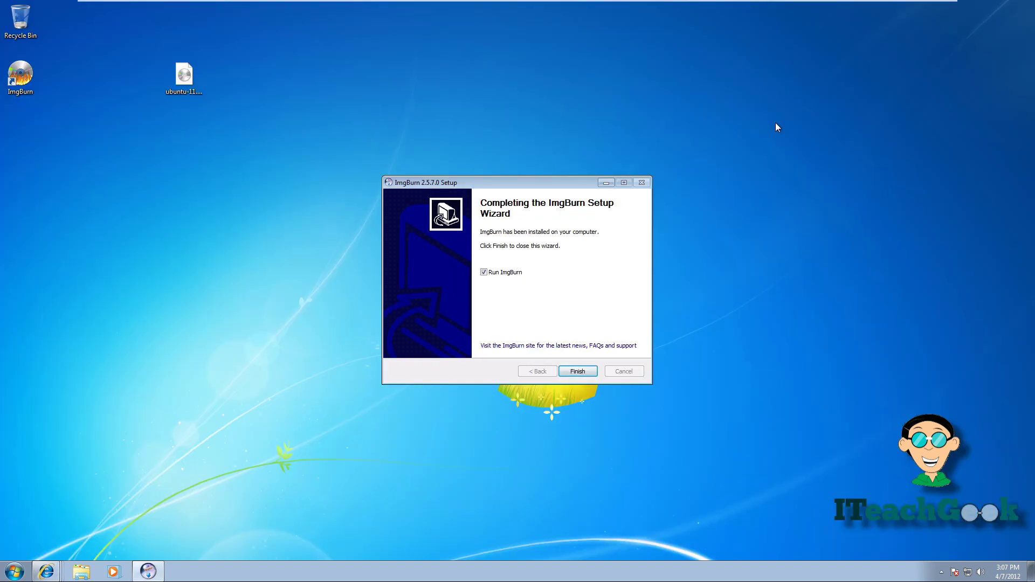
left_click(575, 371)
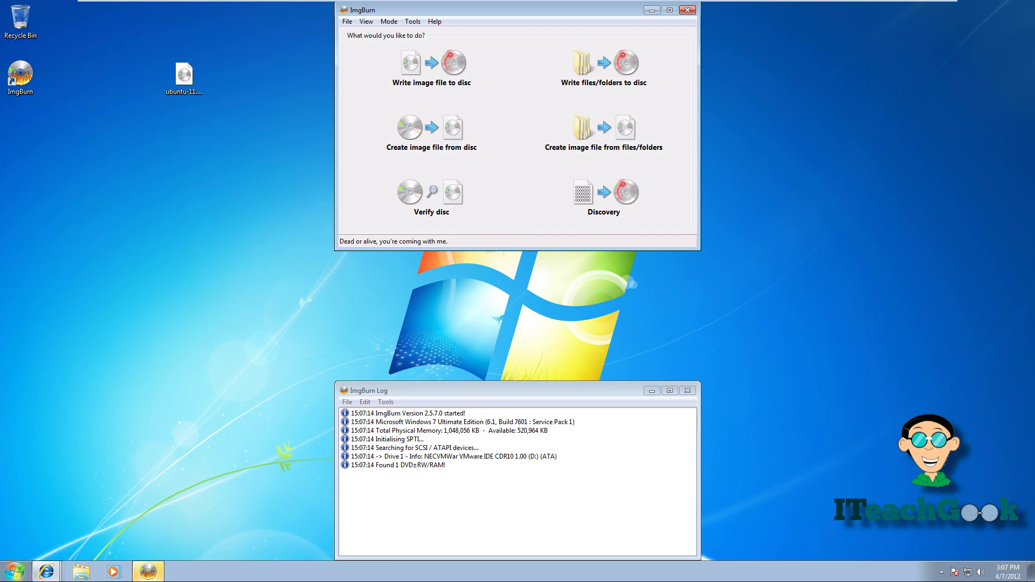
left_click(11, 571)
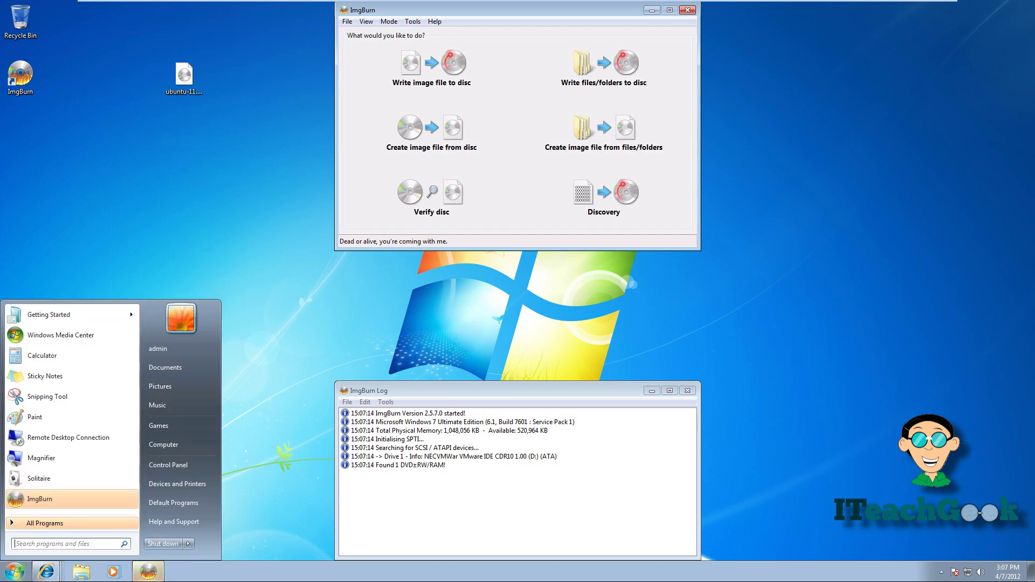
left_click(156, 448)
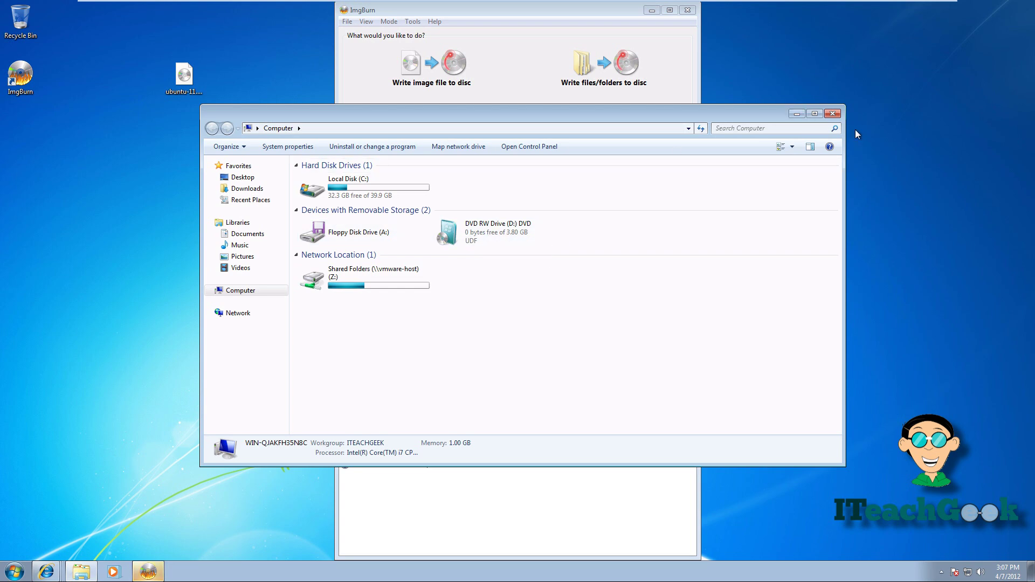
left_click(833, 114)
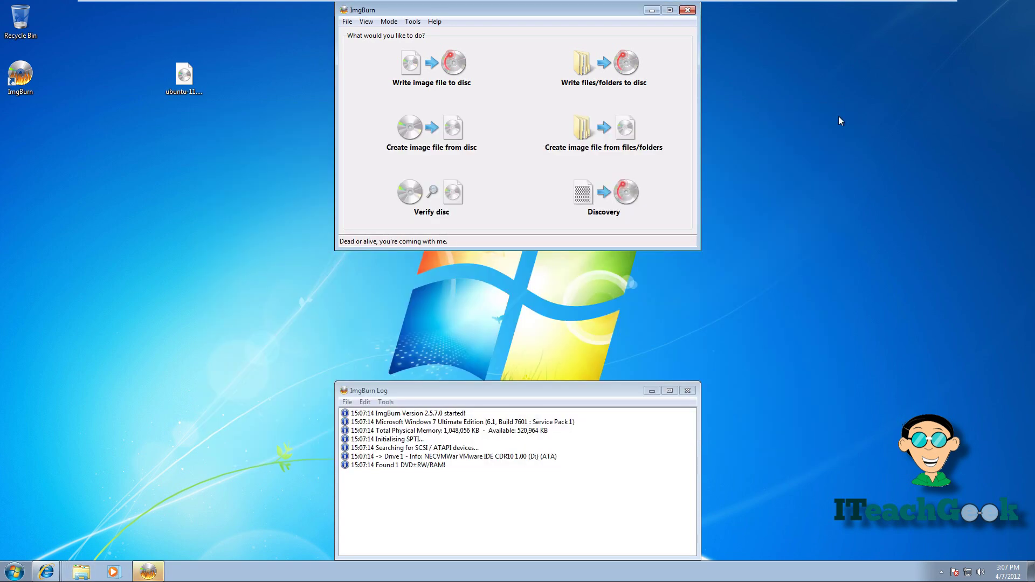
Read the disc in drive D: into DVD.ISO saved on the Desktop.
left_click(436, 144)
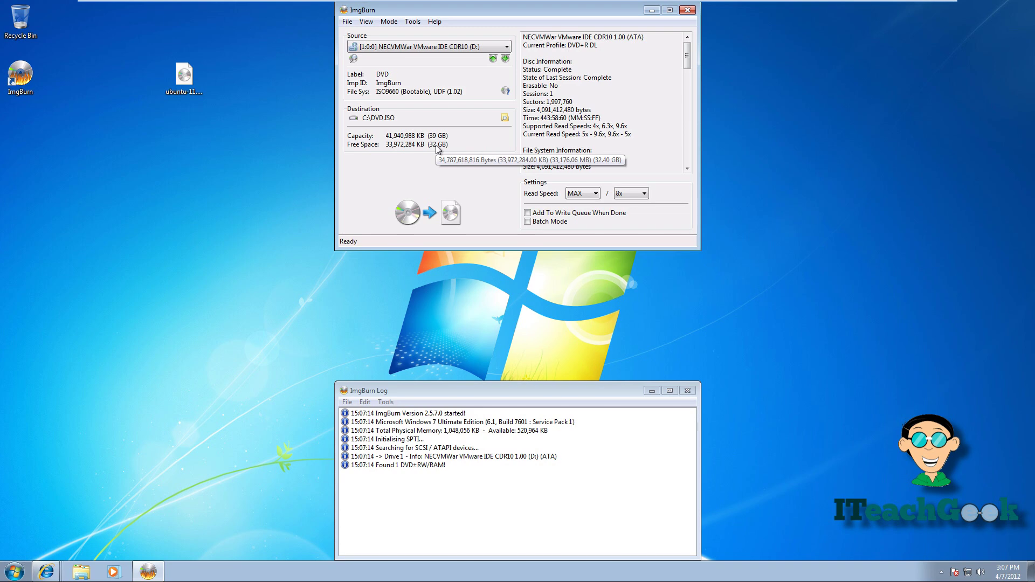
left_click(505, 118)
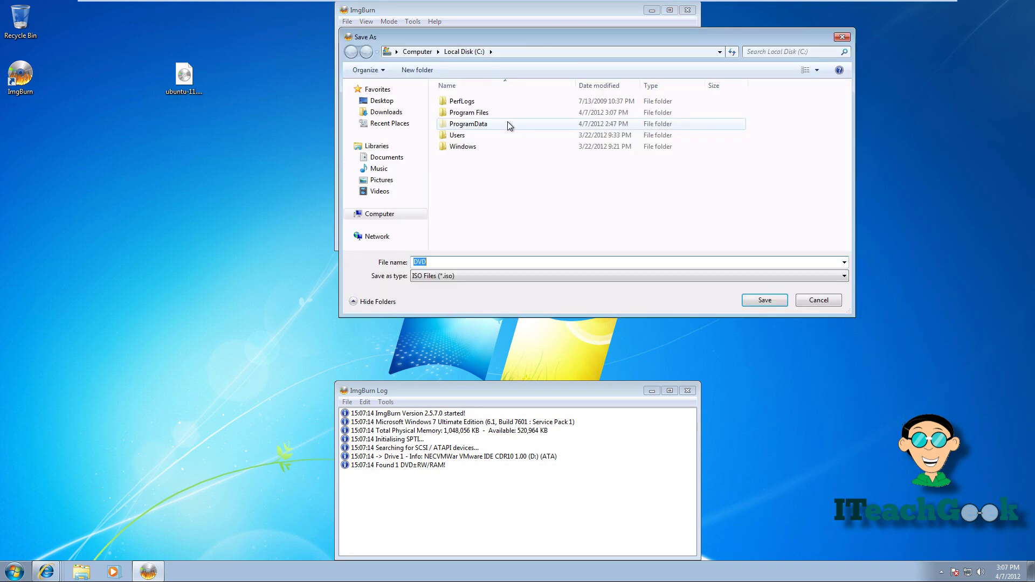
left_click(395, 102)
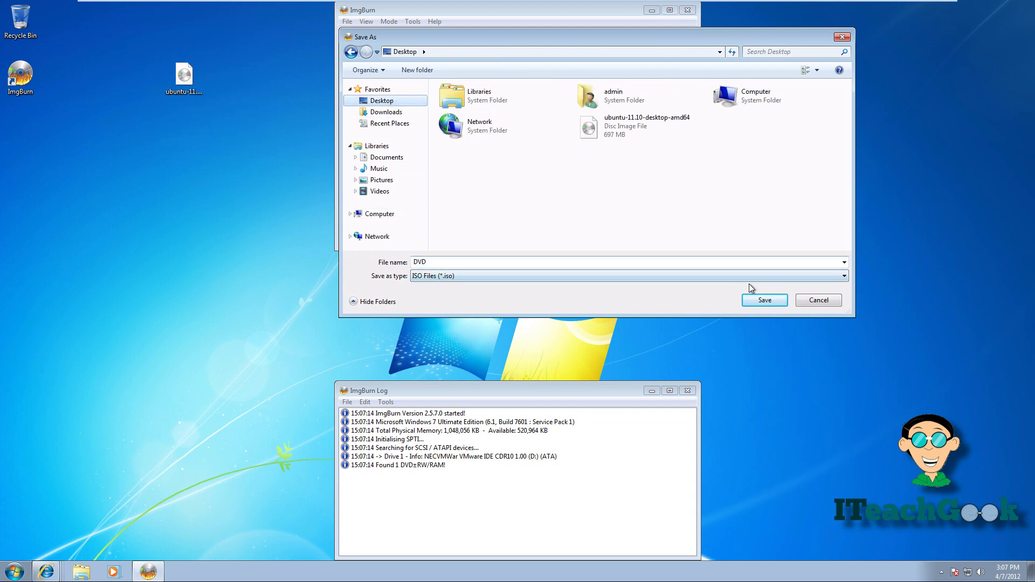
left_click(752, 301)
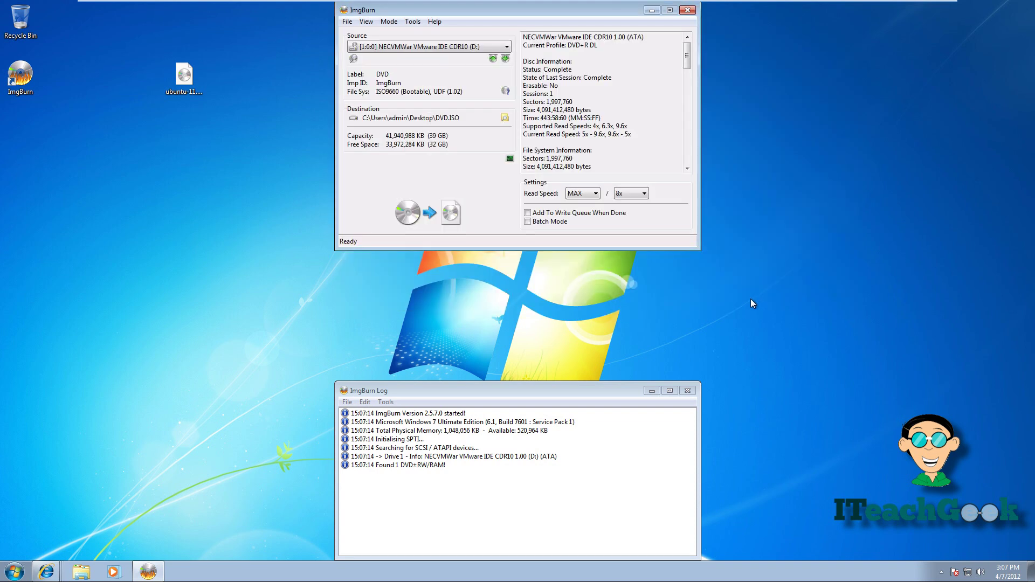
left_click(416, 215)
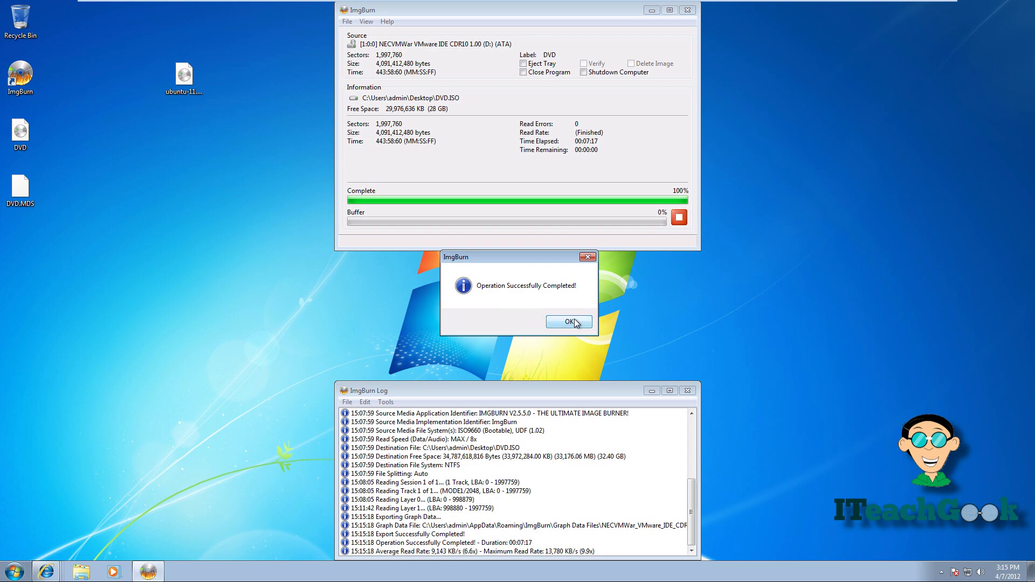
left_click(570, 322)
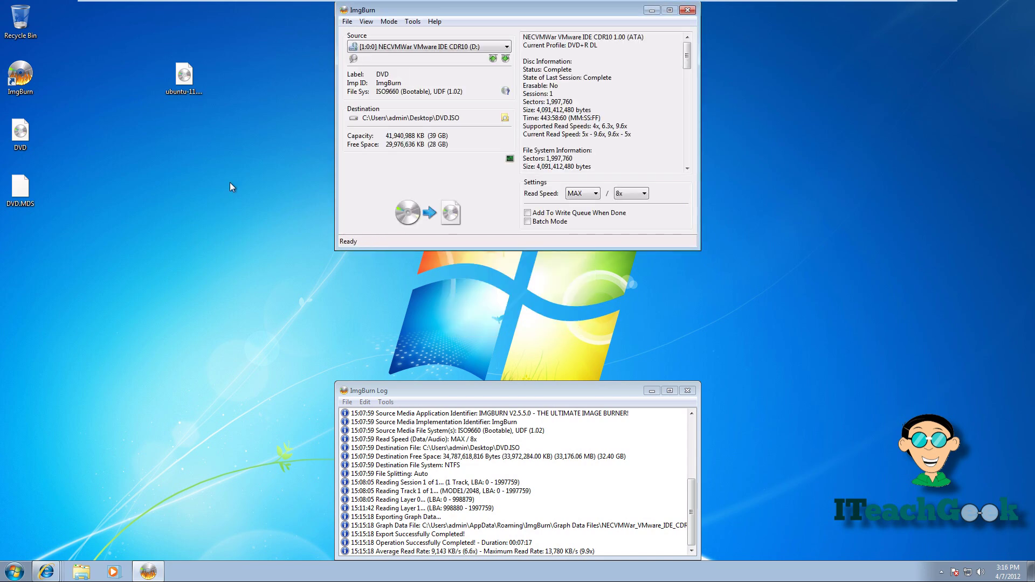
Rearrange the desktop, moving the DVD image and Ubuntu ISO icons lower.
left_click_drag(11, 141, 173, 184)
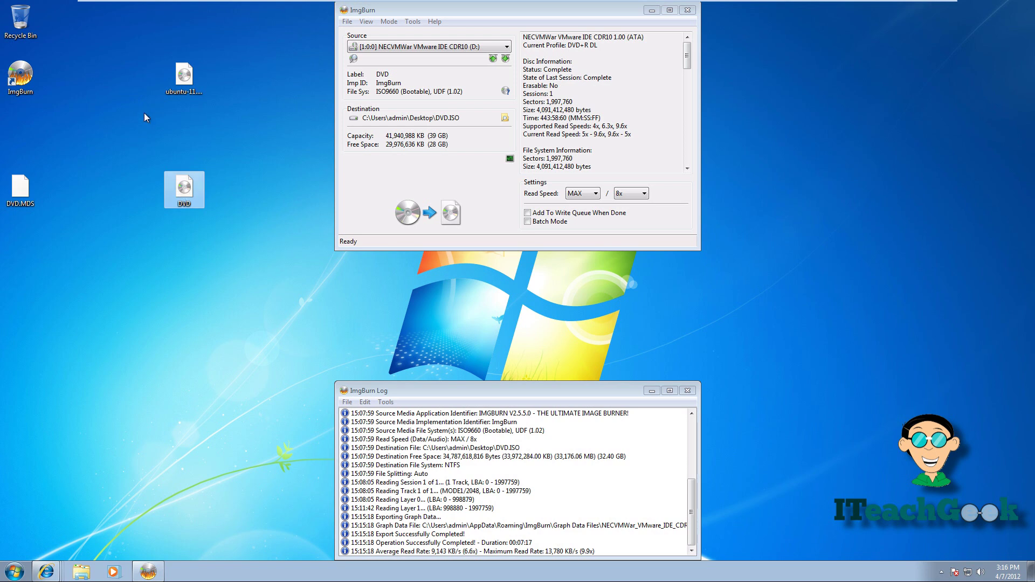
left_click(188, 81)
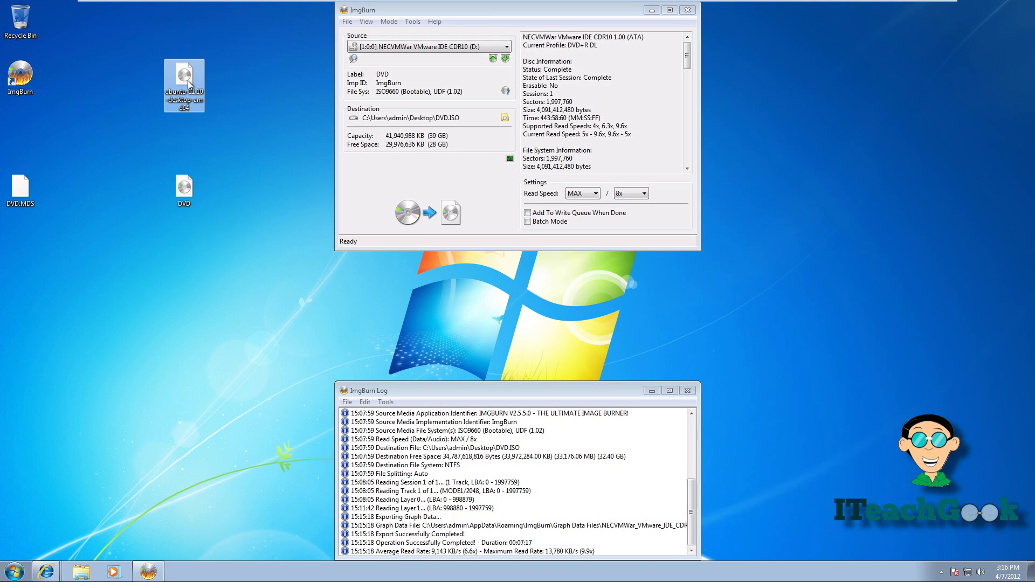
left_click_drag(188, 80, 219, 322)
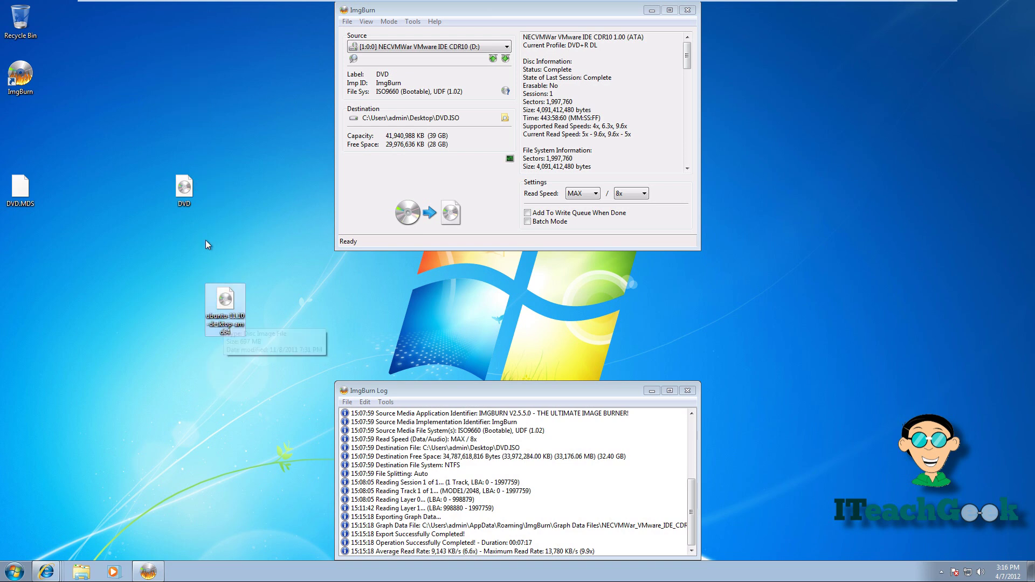
mouse_move(184, 202)
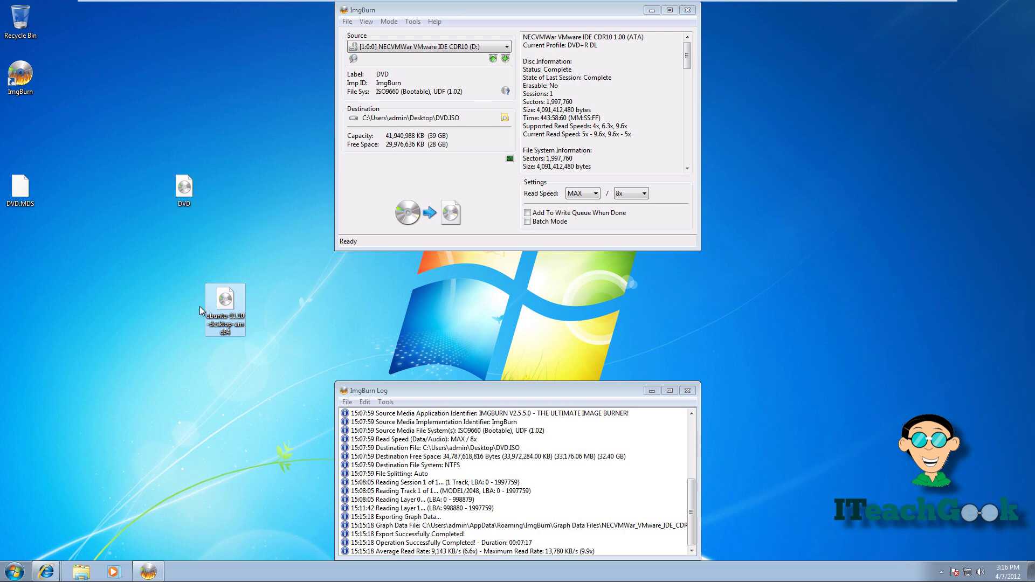
mouse_move(232, 330)
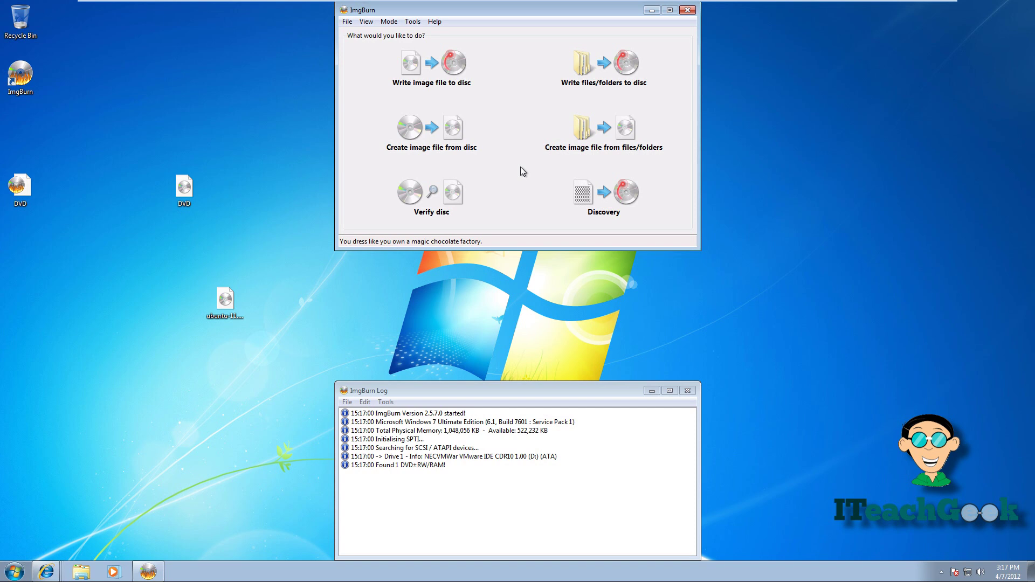
Choose Write image file to disc with ubuntu-11.10-desktop-amd64.iso as the source.
left_click(441, 92)
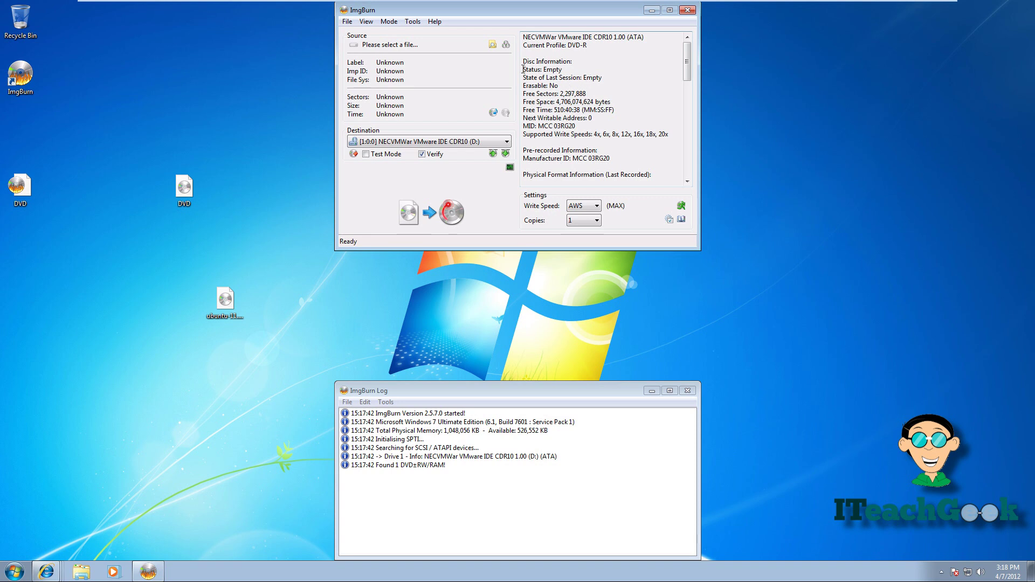
left_click(492, 45)
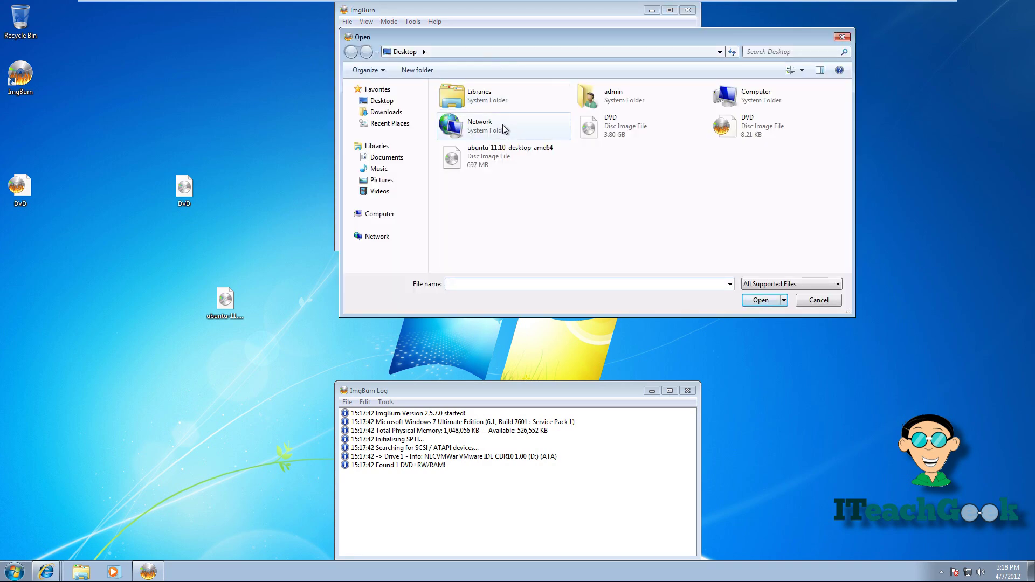
double_click(495, 157)
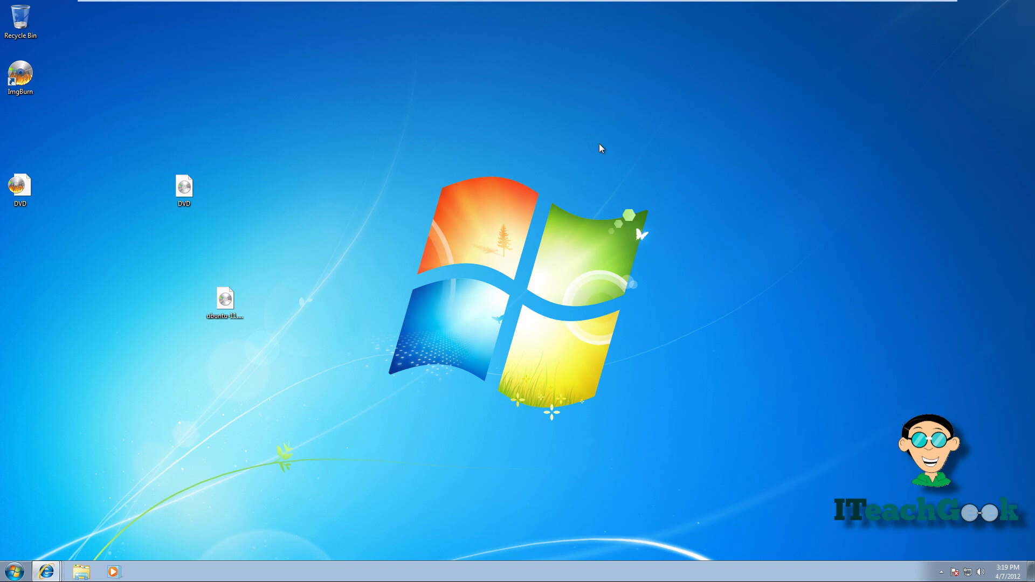
Open the Computer view from the Start menu.
left_click(14, 572)
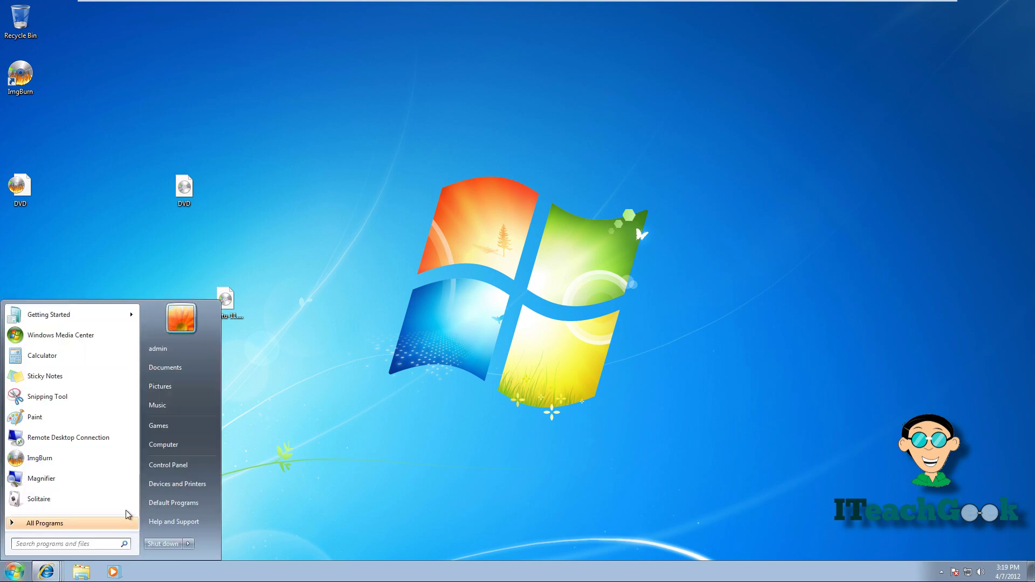
left_click(180, 450)
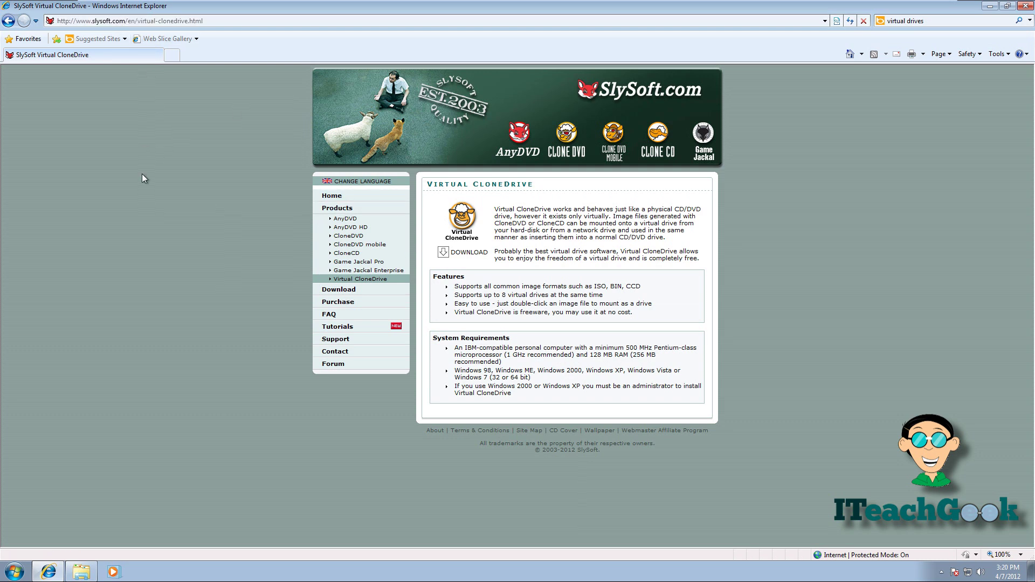
Download SetupVirtualCloneDrive5450.exe from SlySoft's downloads page and run it.
left_click(461, 254)
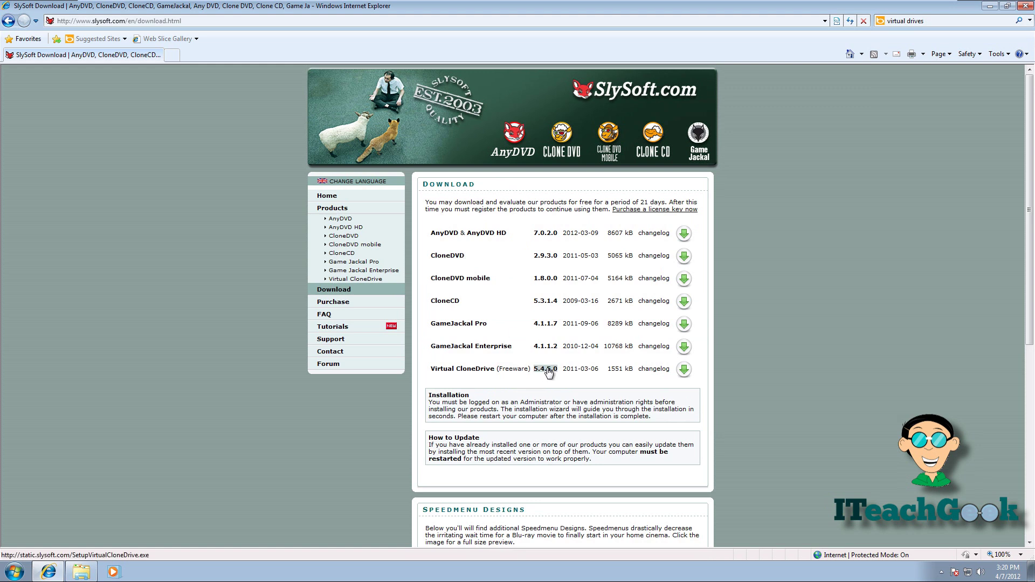
left_click(685, 373)
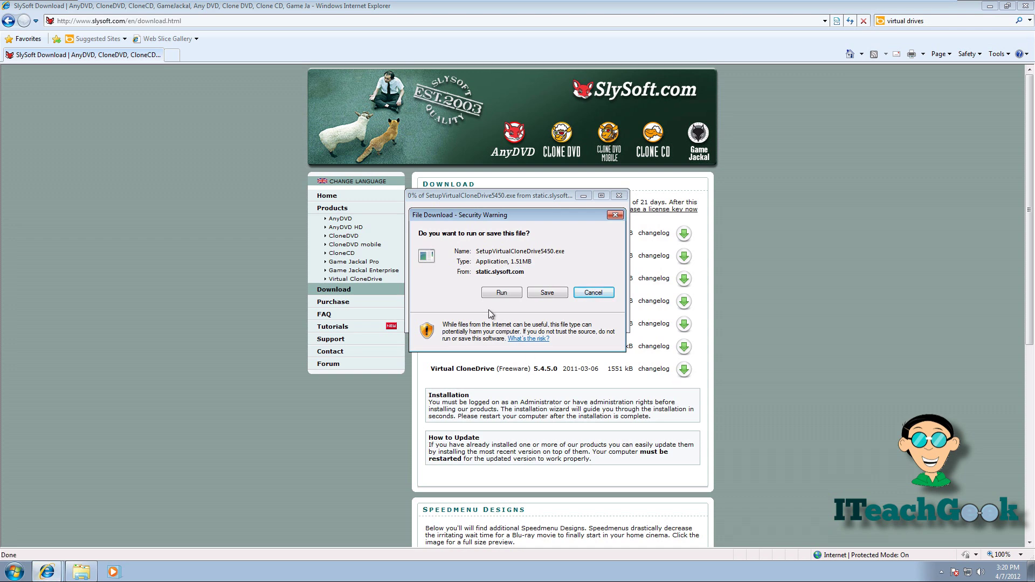
left_click(485, 295)
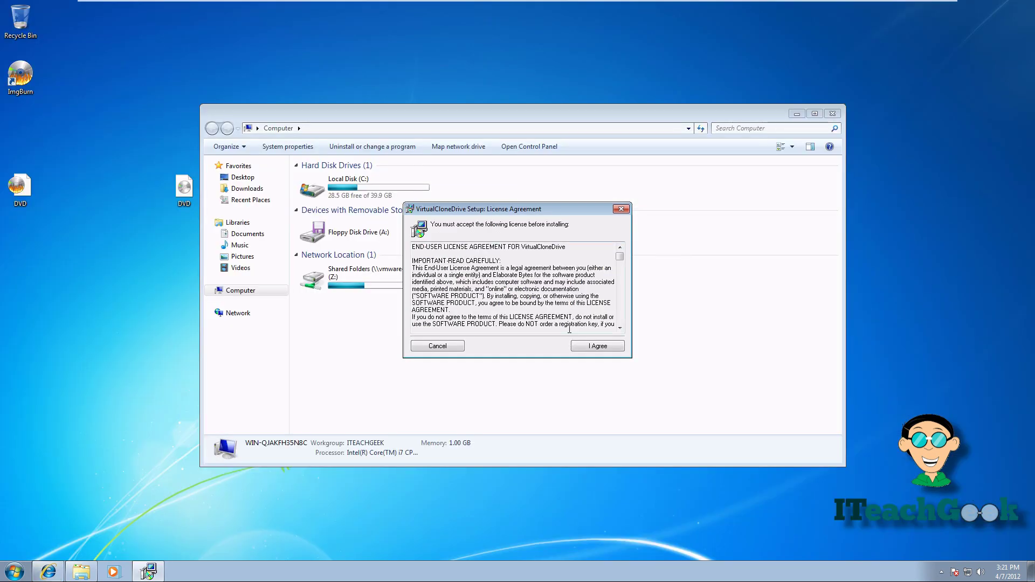
Accept the VirtualCloneDrive license and also associate .img, .udf and .bin files.
left_click(594, 350)
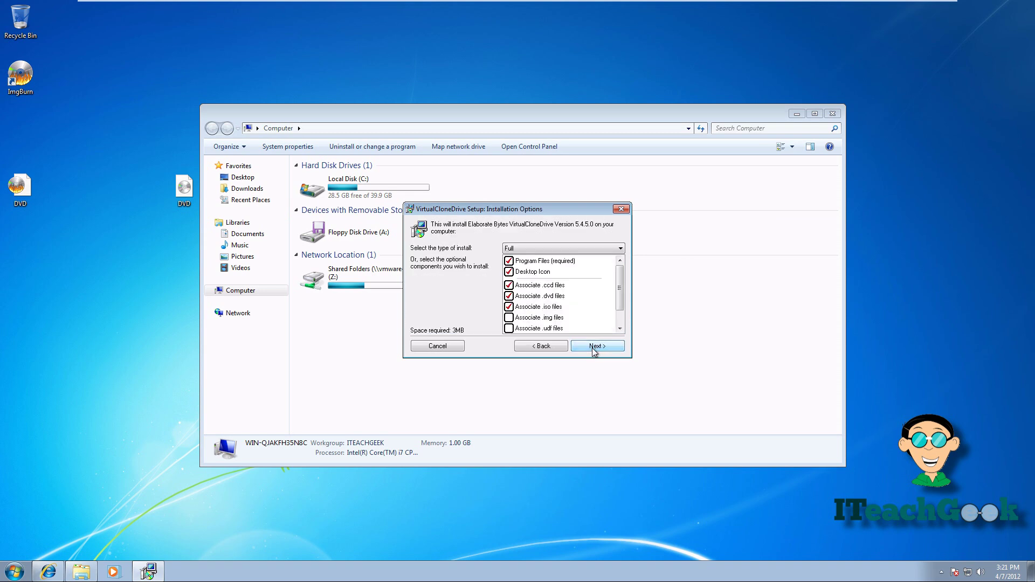
left_click(510, 319)
left_click(509, 327)
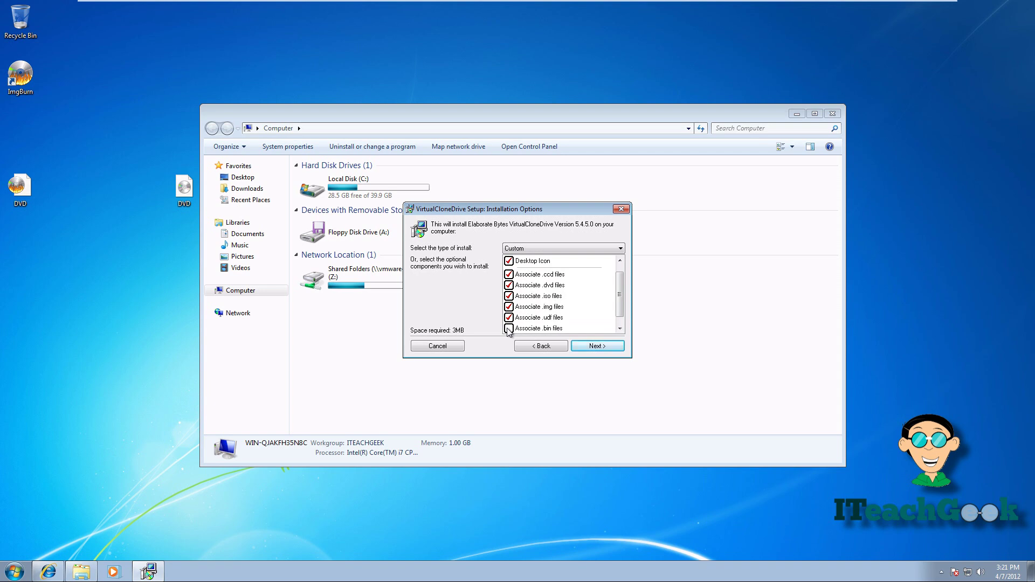
left_click(509, 328)
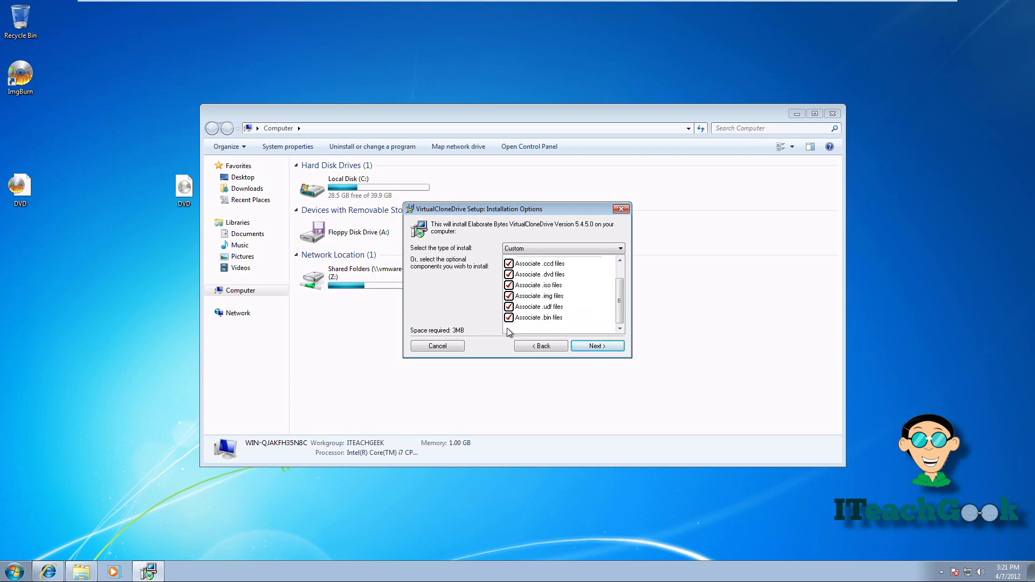
Install into the default folder, allow the storage controller driver, and close setup.
left_click(603, 348)
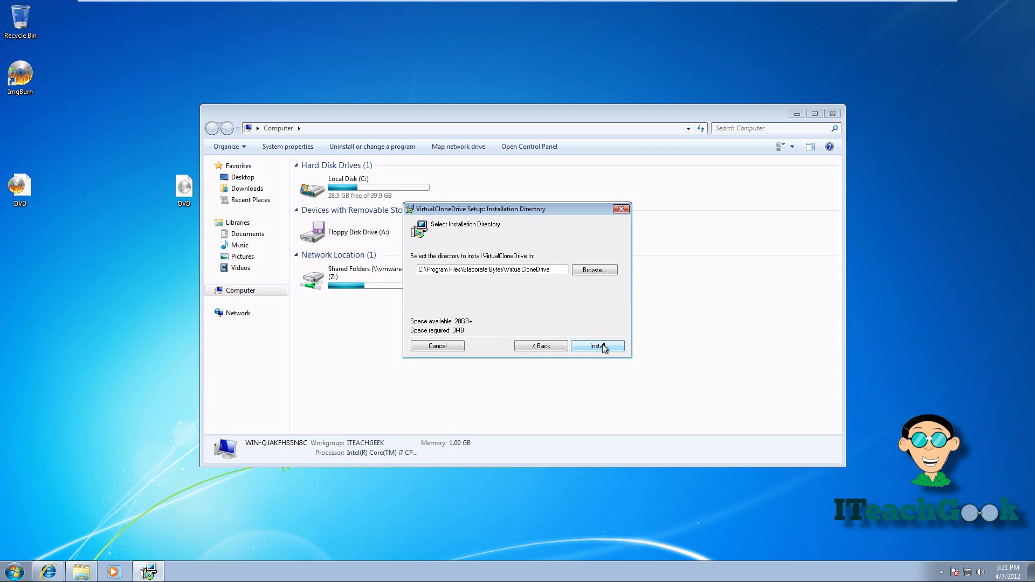
left_click(604, 348)
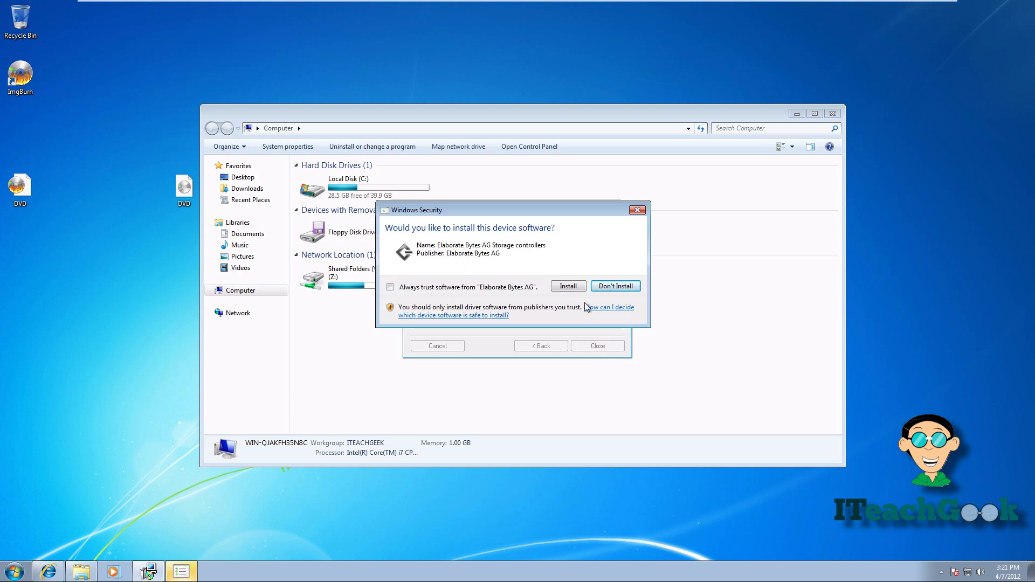
left_click(580, 289)
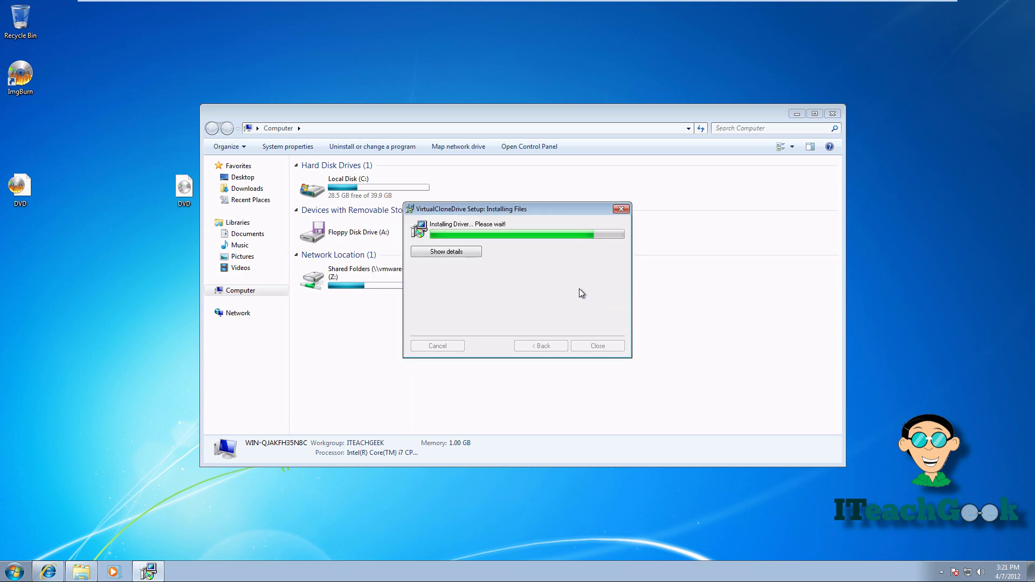
left_click(595, 346)
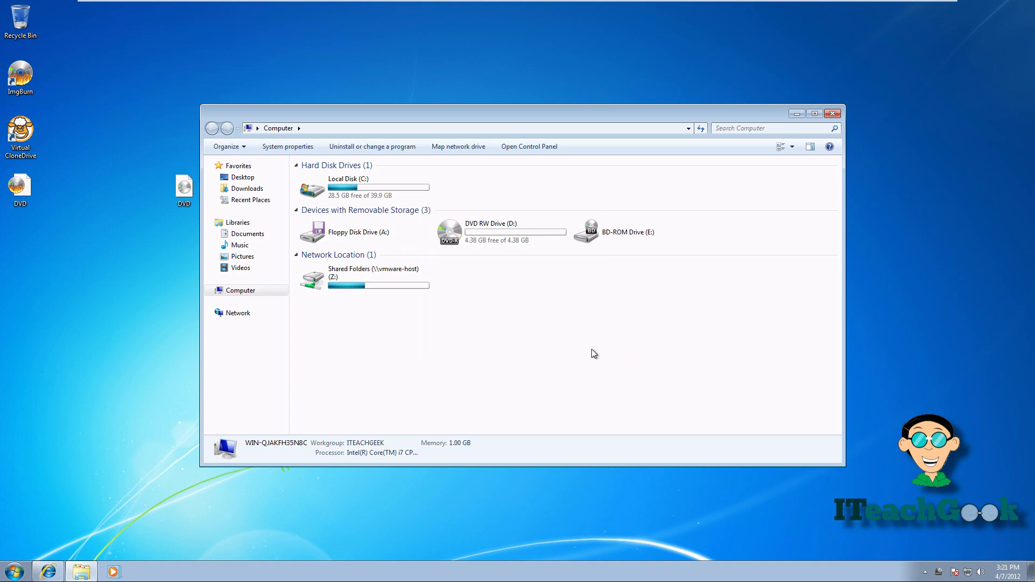
Choose Virtual CloneDrive > Mount... for BD-ROM Drive (E:).
left_click(594, 243)
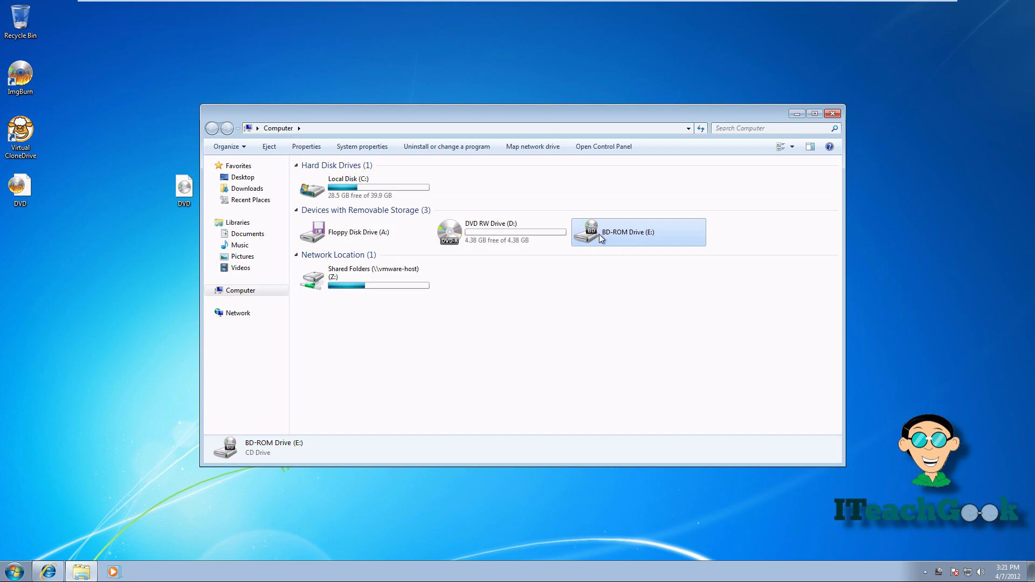
right_click(600, 237)
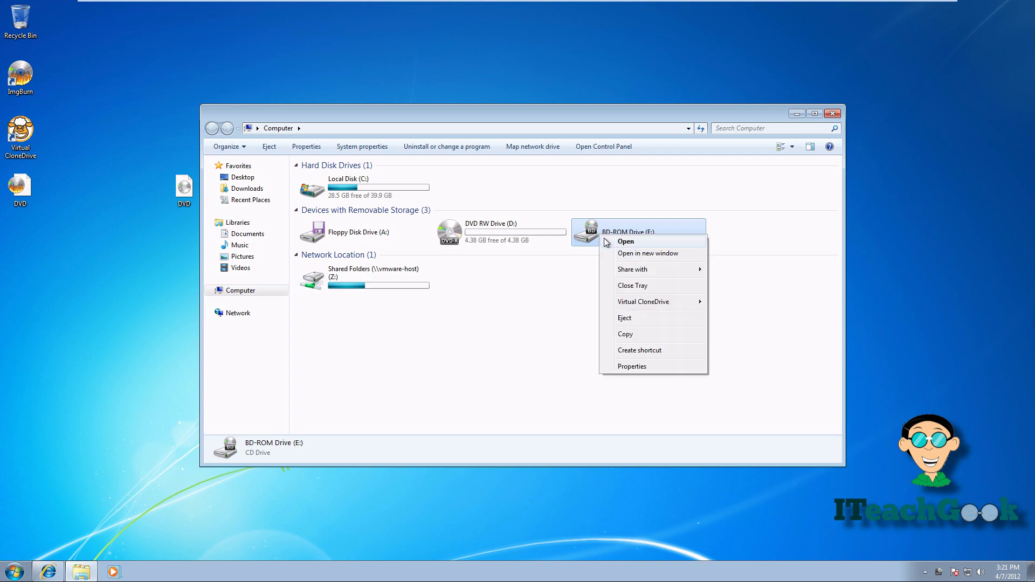
mouse_move(623, 305)
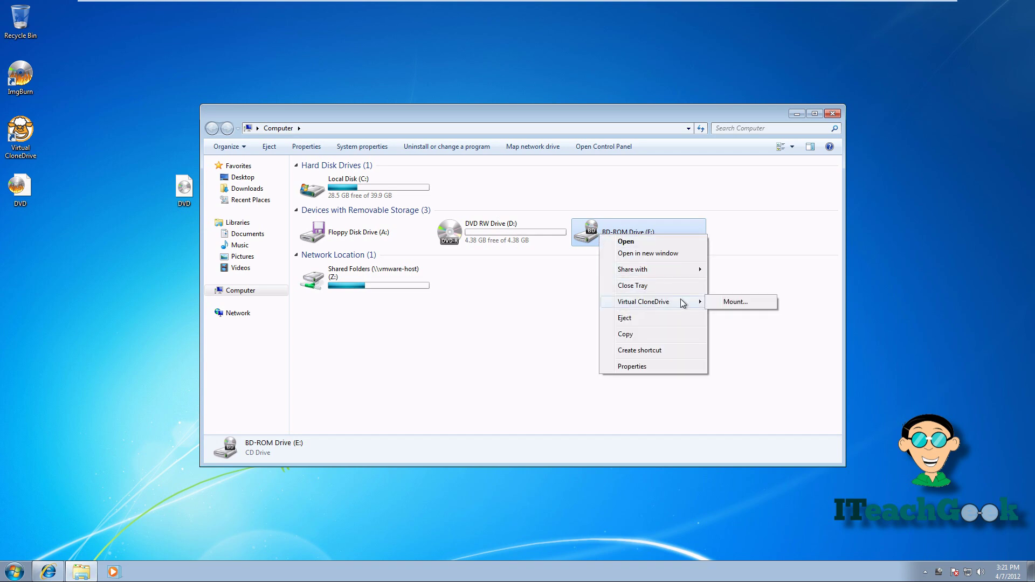
left_click(734, 301)
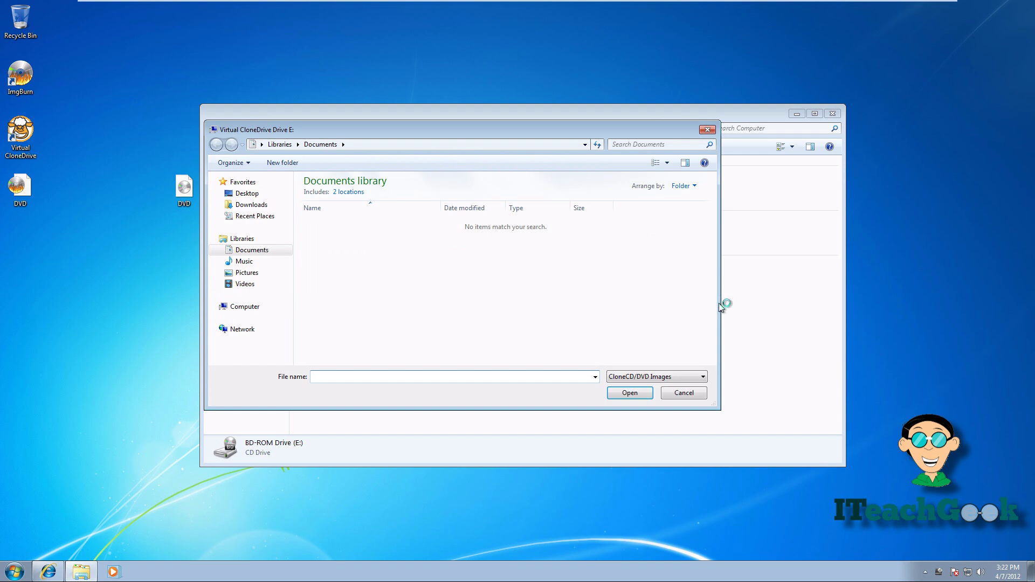
Mount ubuntu-11.10-desktop-amd64 from the Desktop onto drive E:.
left_click(257, 196)
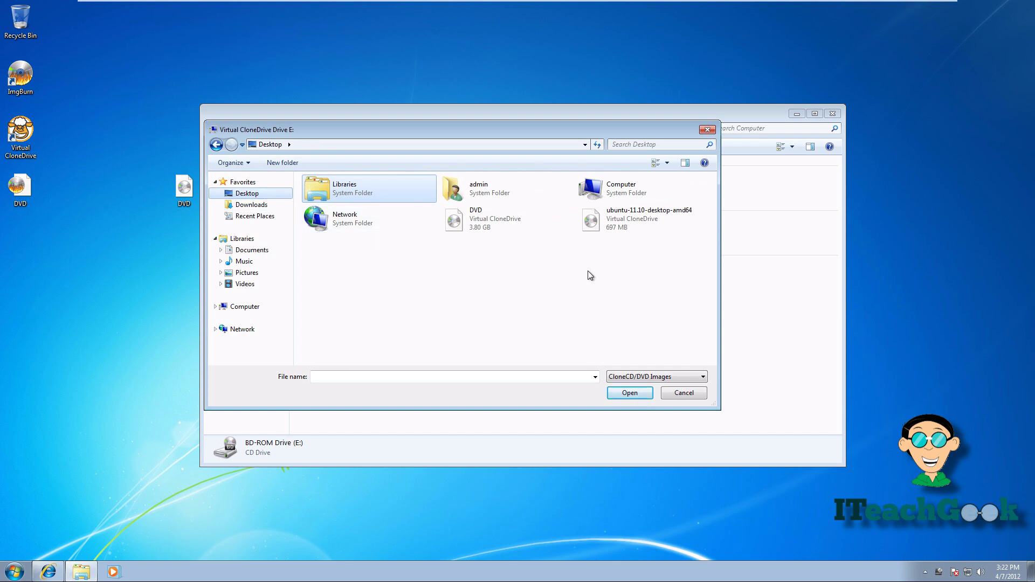
left_click(630, 218)
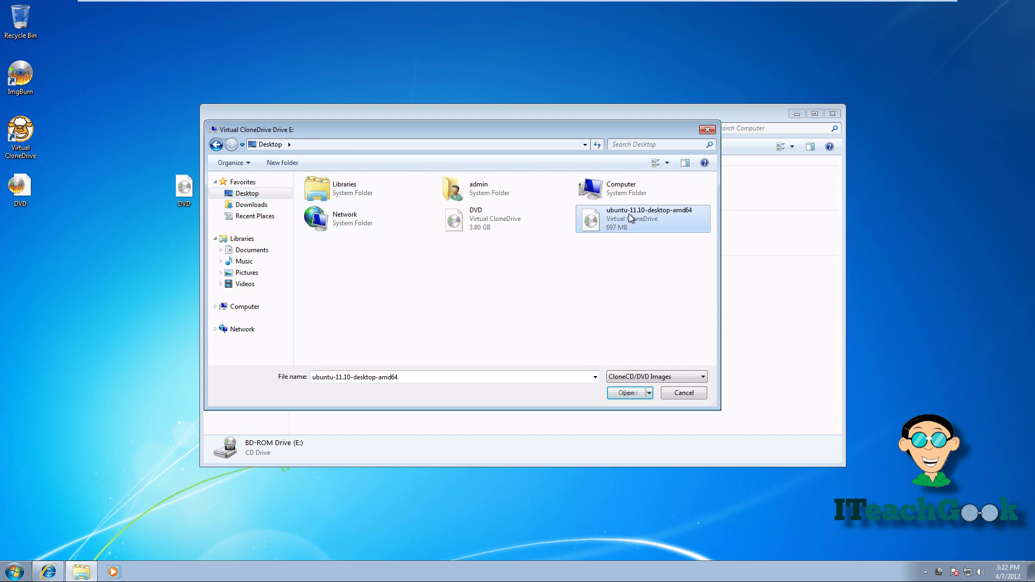
double_click(630, 217)
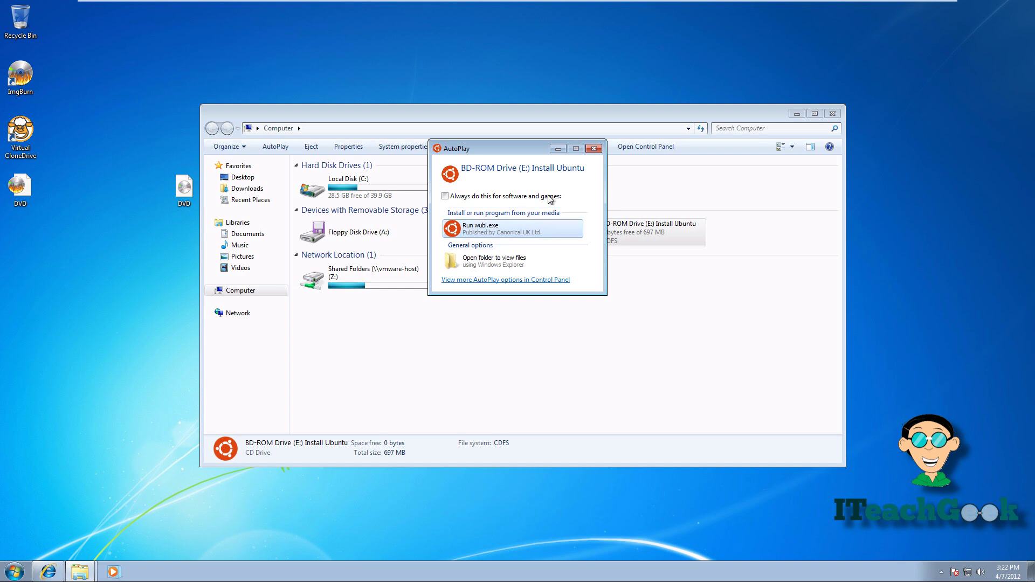
Close the AutoPlay prompt for the mounted Install Ubuntu drive E:.
left_click(595, 149)
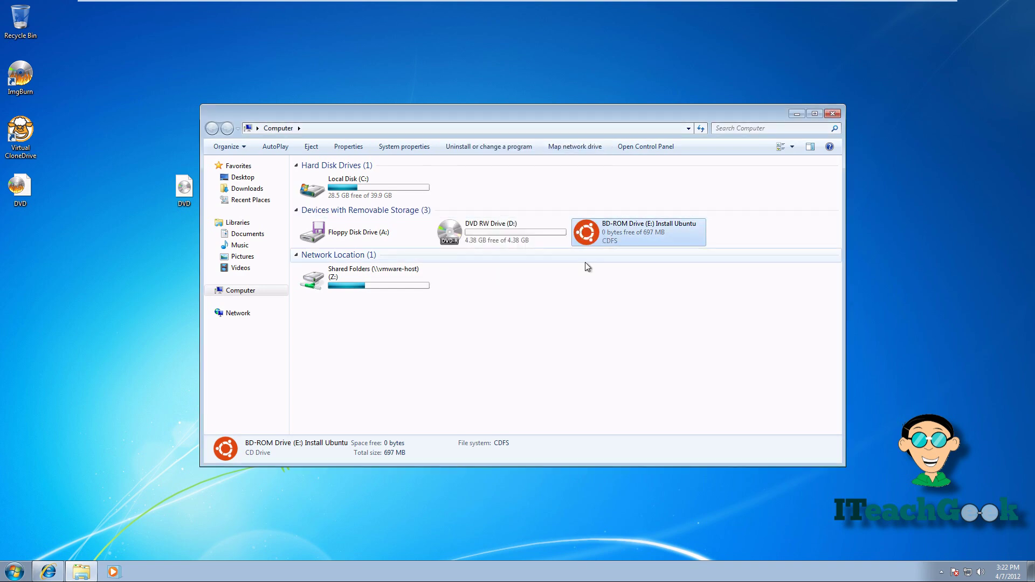